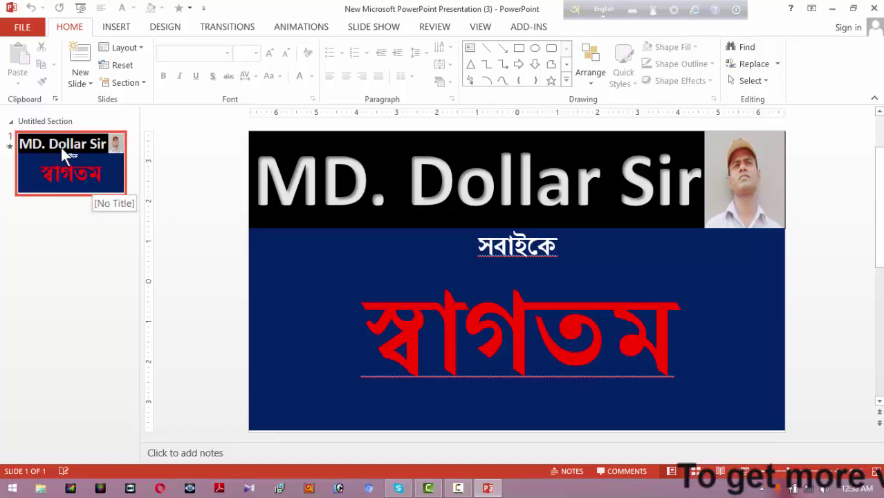
- Insert a new blank slide 2 directly below the welcome title slide in the thumbnail pane
{"action": "left_click", "coordinate": [64, 200]}
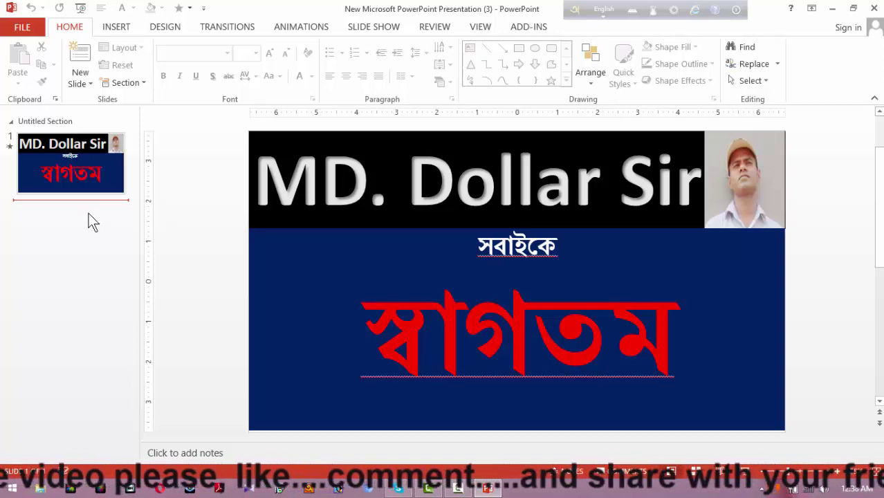
{"action": "key", "text": "Return"}
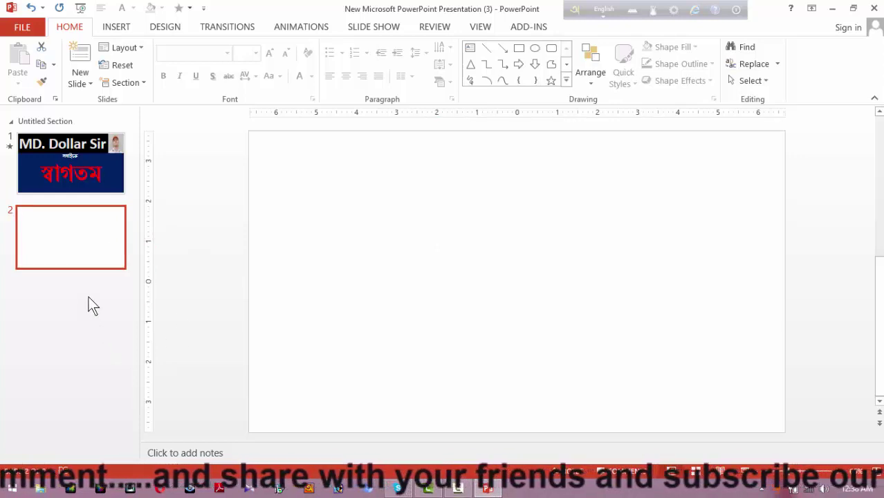
- Draw a text box across the top of slide 2 with a greeting introducing the presenter by name
{"action": "left_click", "coordinate": [361, 204]}
{"action": "left_click", "coordinate": [470, 48]}
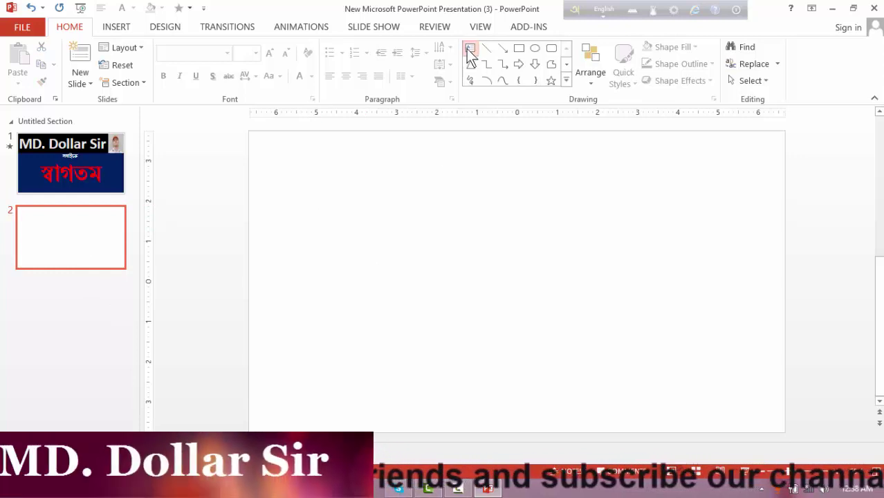
{"action": "left_click_drag", "start_coordinate": [271, 147], "coordinate": [637, 337]}
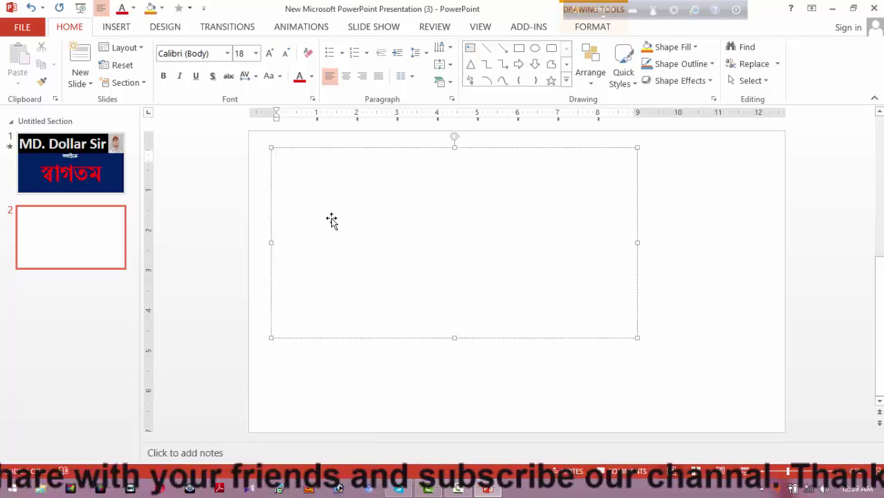
{"action": "type", "text": "Hi I am hedayet"}
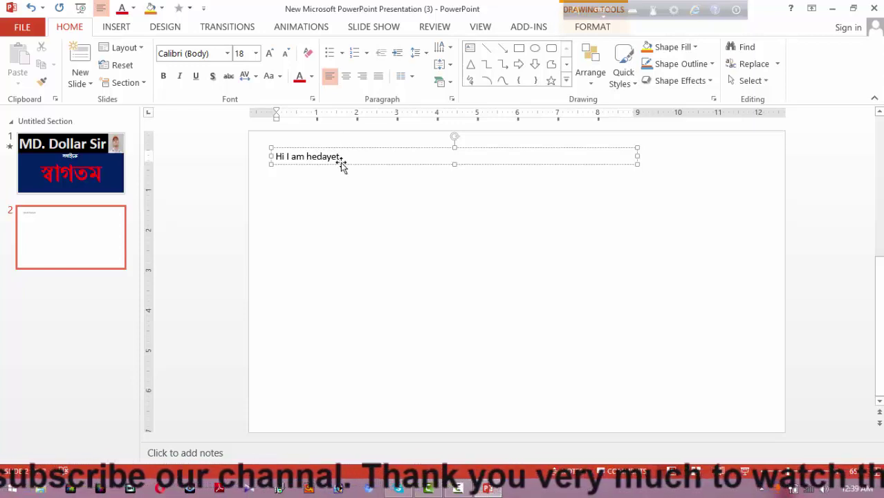
{"action": "type", "text": "!"}
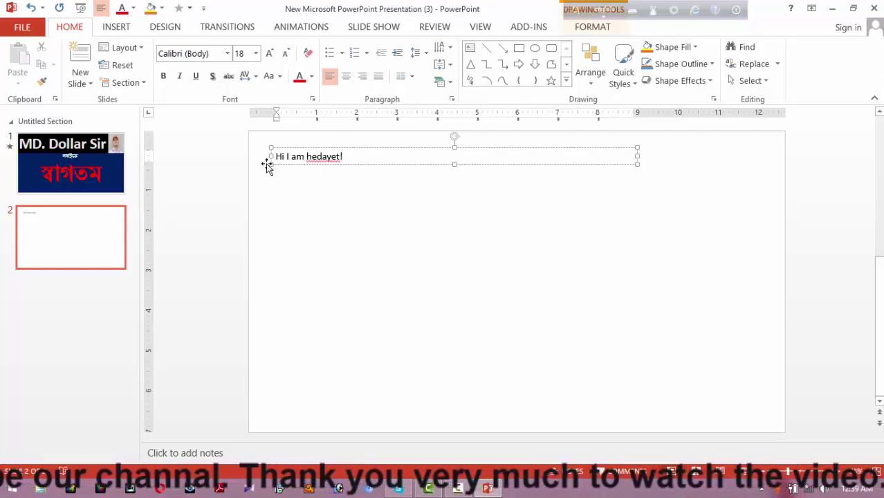
- Enlarge the selected greeting text to 66 pt
{"action": "left_click_drag", "start_coordinate": [277, 156], "coordinate": [349, 161]}
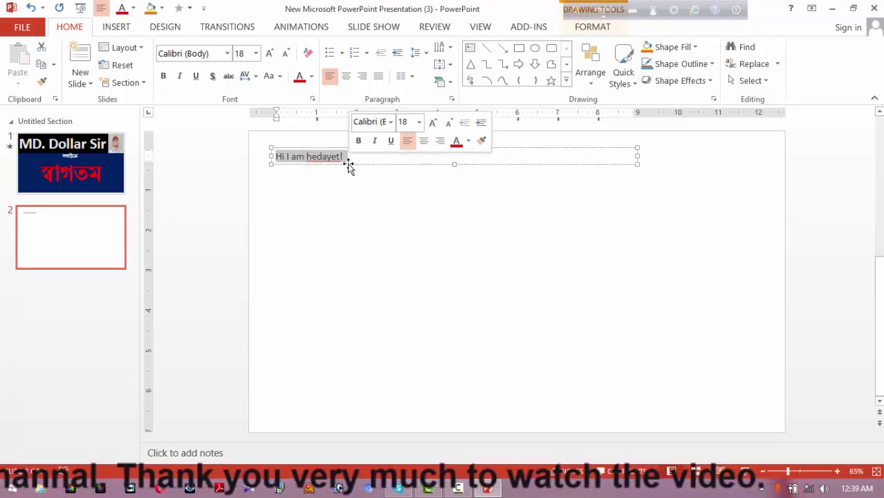
{"action": "key", "text": "ctrl+shift+period"}
{"action": "key", "text": "ctrl+shift+period"}
{"action": "key", "text": "ctrl+shift+period"}
{"action": "key", "text": "ctrl+shift+period"}
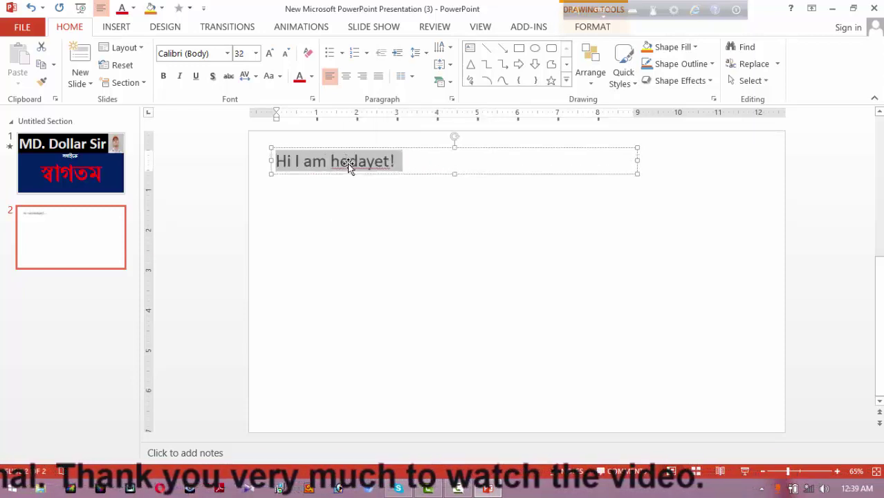
{"action": "key", "text": "ctrl+shift+period"}
{"action": "key", "text": "ctrl+shift+period"}
{"action": "key", "text": "ctrl+shift+period"}
{"action": "key", "text": "ctrl+shift+period"}
{"action": "key", "text": "ctrl+shift+period"}
{"action": "key", "text": "ctrl+shift+period"}
{"action": "key", "text": "ctrl+shift+period"}
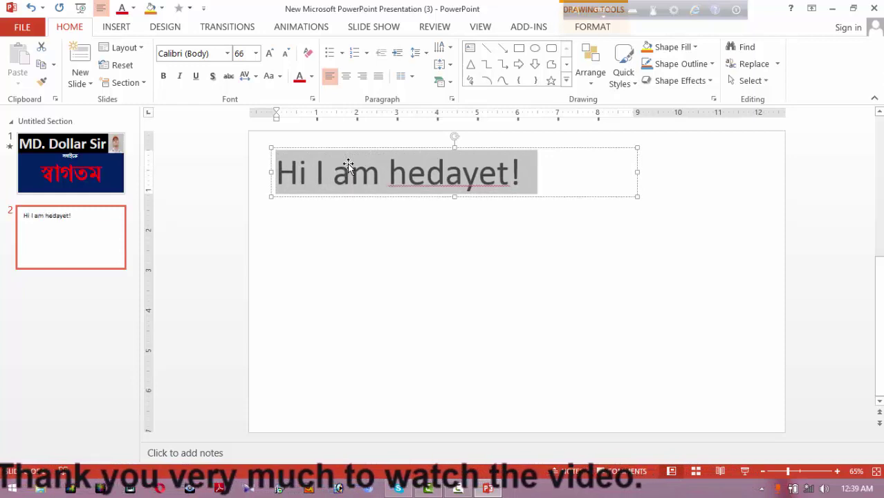
{"action": "left_click", "coordinate": [389, 290]}
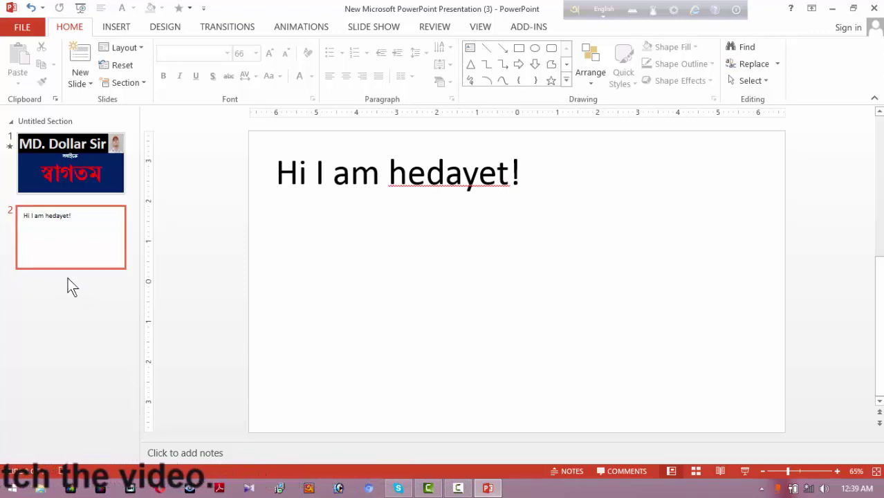
- Insert slide 3 below slide 2, then a Blank-layout slide 4 from New Slide
{"action": "left_click", "coordinate": [68, 278]}
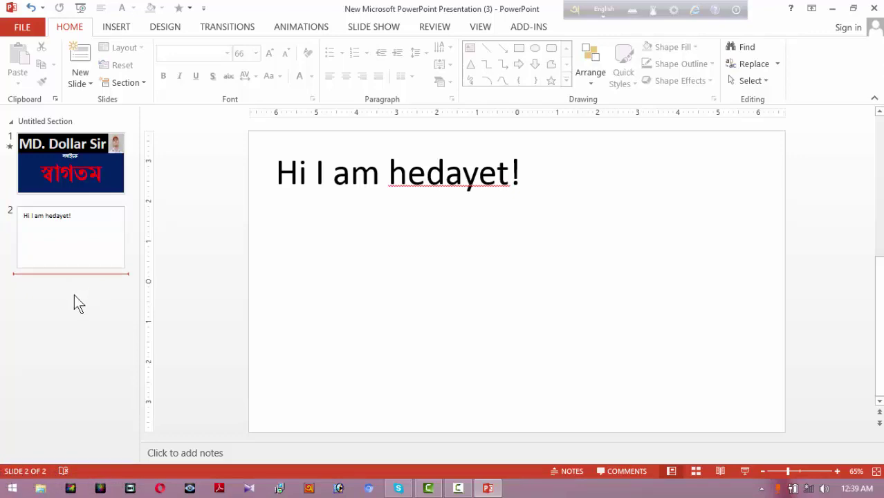
{"action": "key", "text": "Return"}
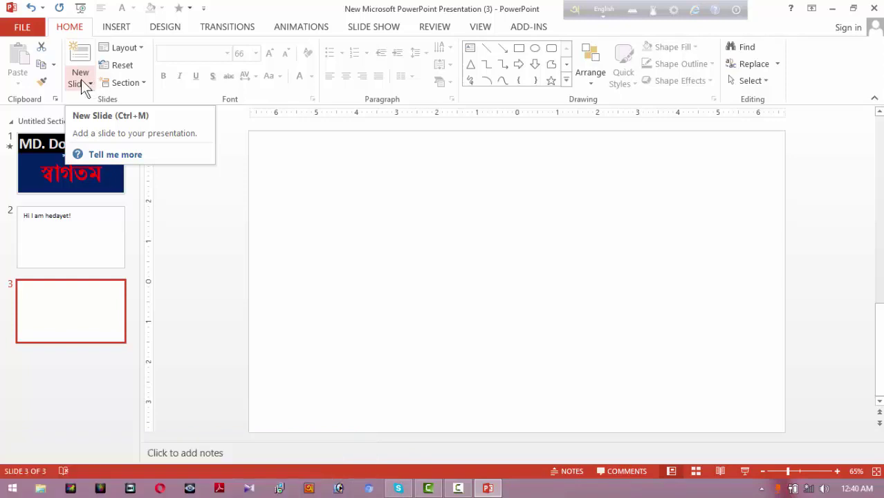
{"action": "left_click", "coordinate": [81, 80]}
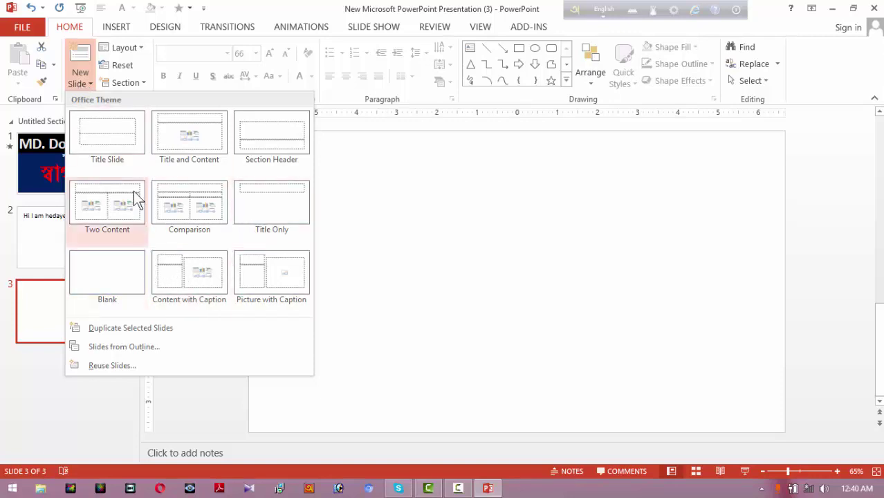
{"action": "left_click", "coordinate": [116, 274]}
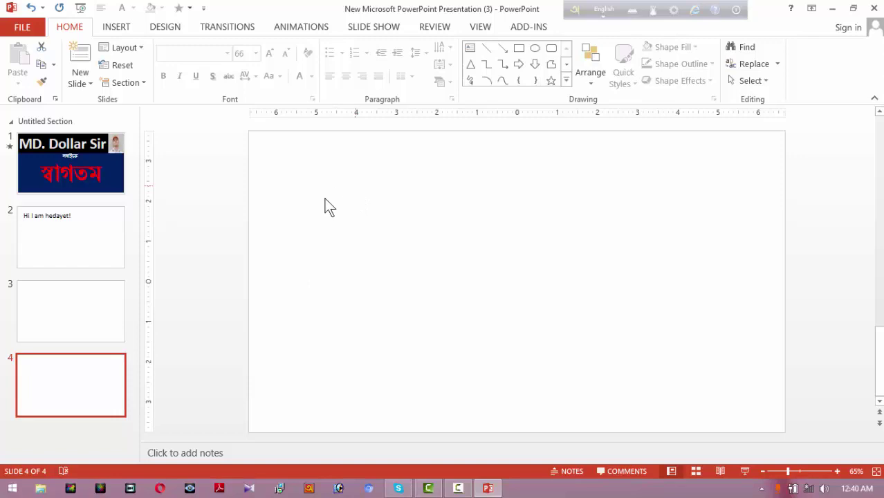
- Draw a large text box on slide 4 and type 'To day'
{"action": "left_click", "coordinate": [470, 48]}
{"action": "left_click_drag", "start_coordinate": [264, 143], "coordinate": [690, 367]}
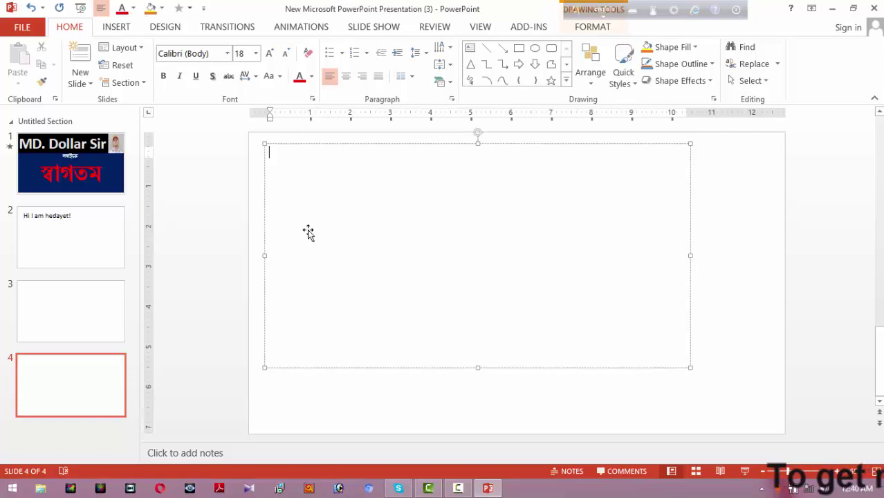
{"action": "type", "text": "To"}
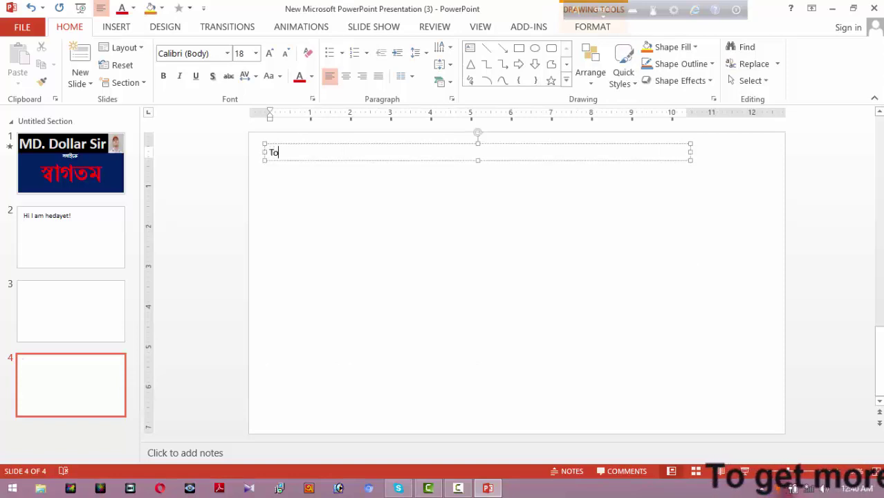
{"action": "type", "text": "day"}
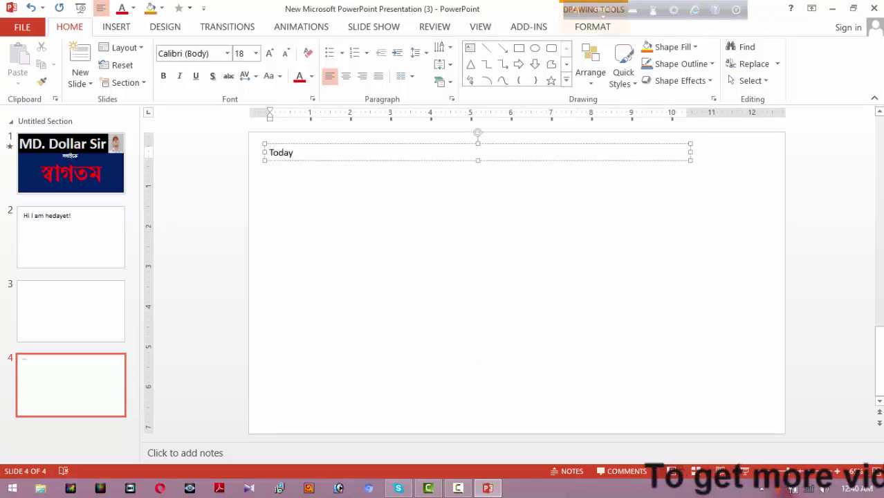
{"action": "key", "text": "Left"}
{"action": "key", "text": "Left"}
{"action": "key", "text": "Left"}
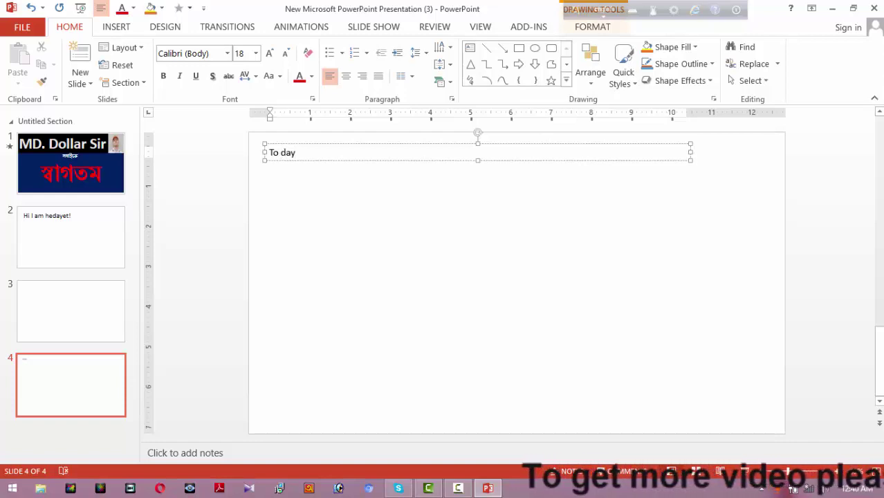
- Enlarge all the 'To day' text to 287 pt so it fills the slide
{"action": "key", "text": "ctrl+a"}
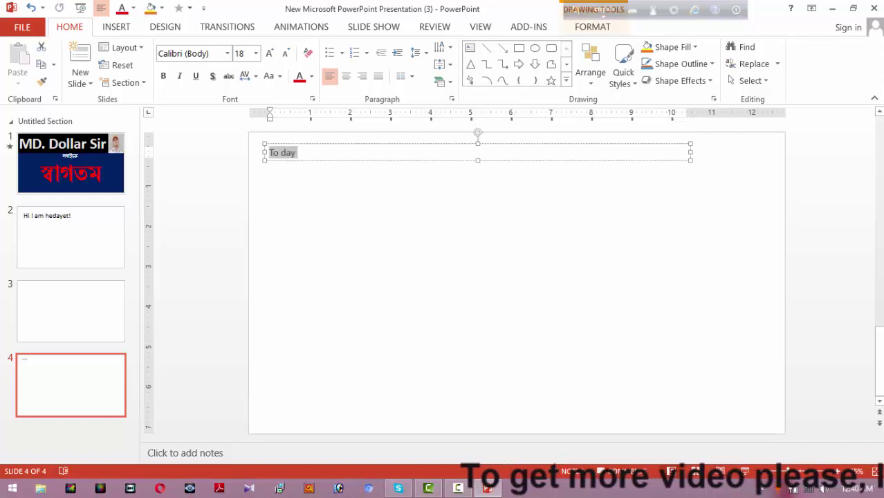
{"action": "key", "text": "ctrl+shift+period"}
{"action": "key", "text": "ctrl+shift+period"}
{"action": "key", "text": "ctrl+shift+period"}
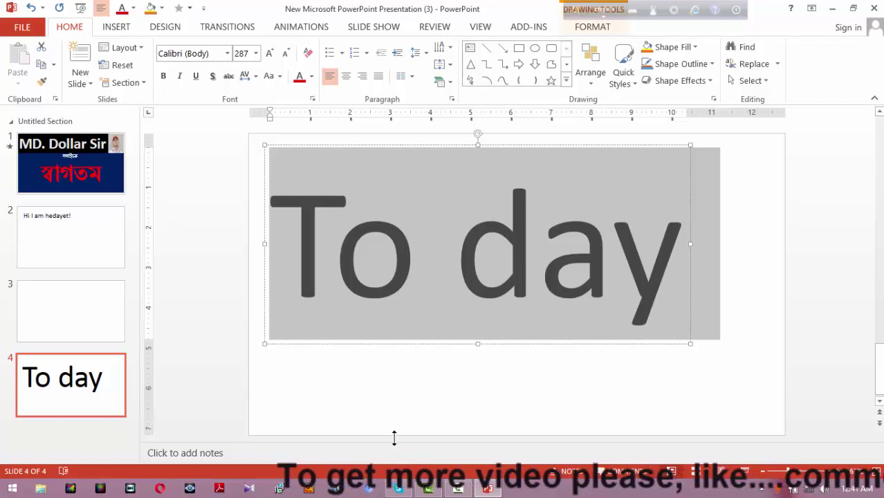
{"action": "left_click", "coordinate": [399, 344]}
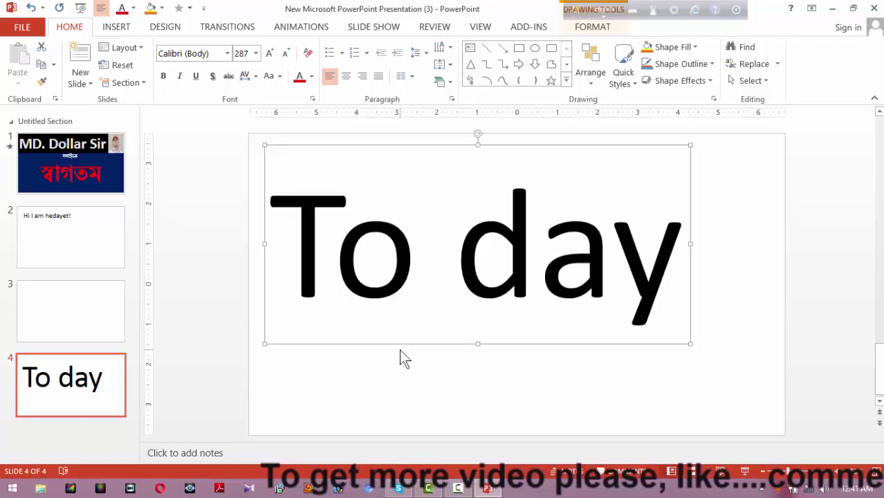
{"action": "left_click", "coordinate": [411, 262]}
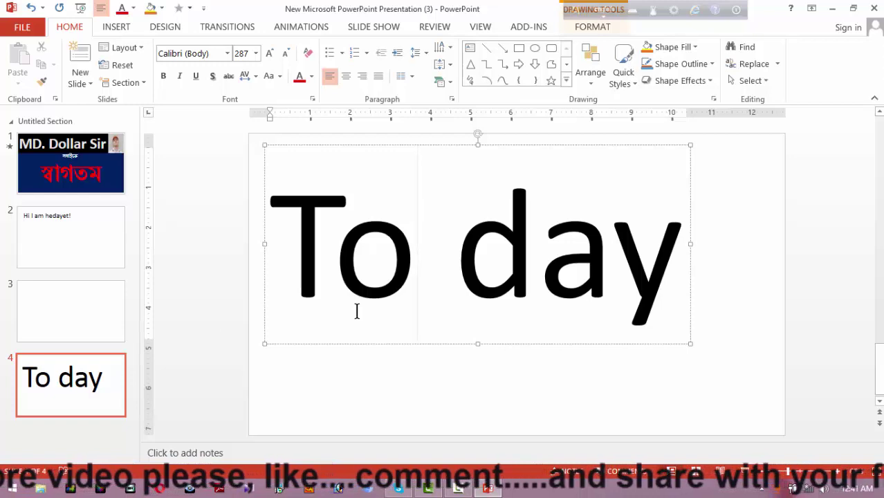
{"action": "left_click", "coordinate": [91, 427]}
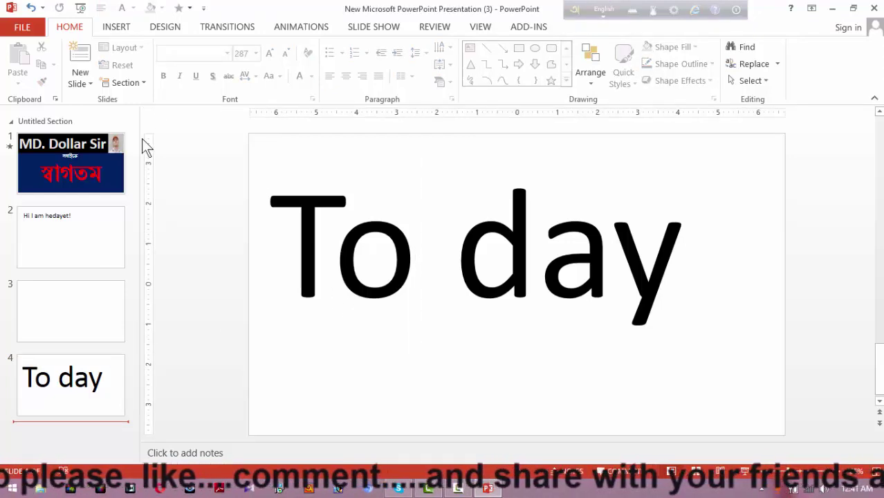
- Add a Two Content slide 5 and reopen the New Slide layout gallery
{"action": "left_click", "coordinate": [80, 75]}
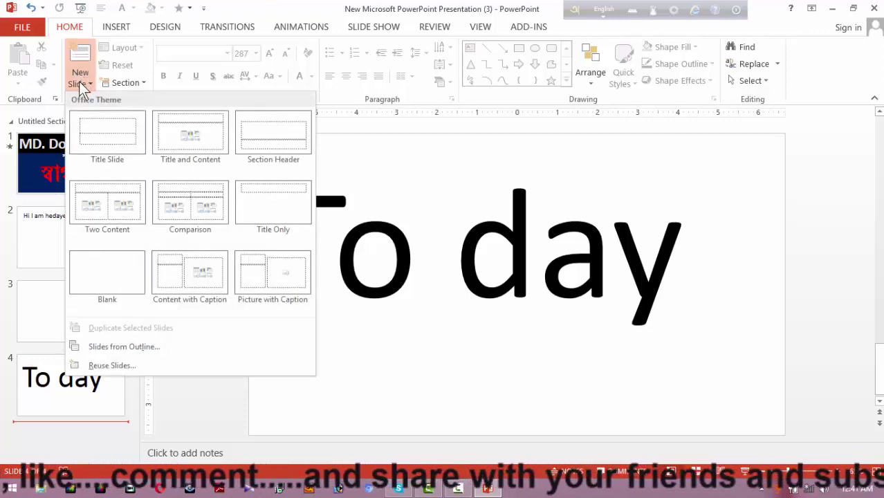
{"action": "left_click", "coordinate": [122, 199]}
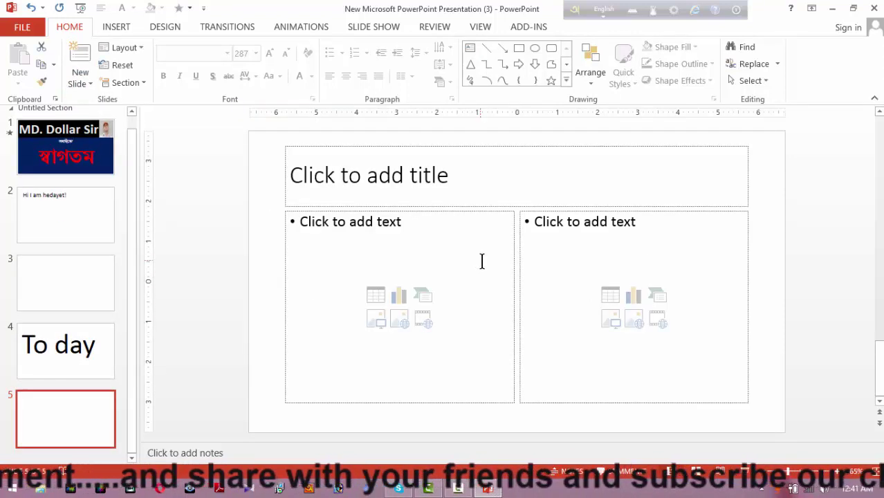
{"action": "left_click", "coordinate": [86, 80]}
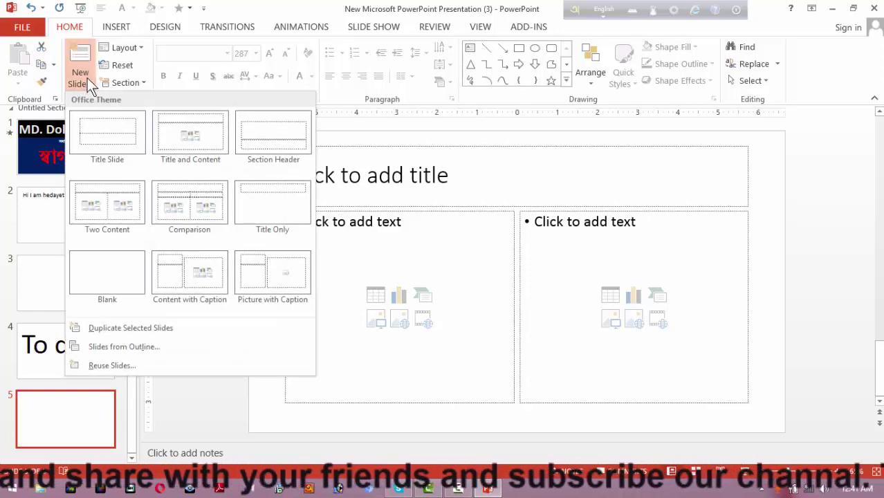
- Choose Title Only for slide 6, then add a Title and Content slide 7
{"action": "left_click", "coordinate": [272, 203]}
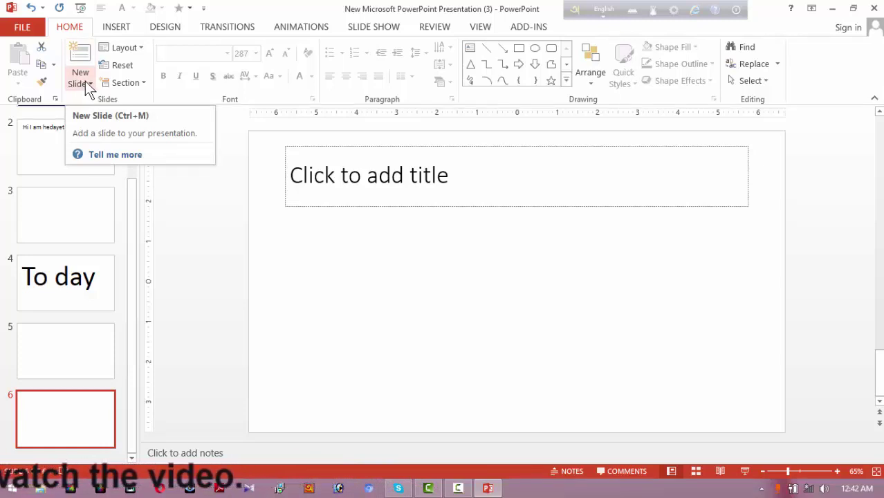
{"action": "left_click", "coordinate": [82, 81]}
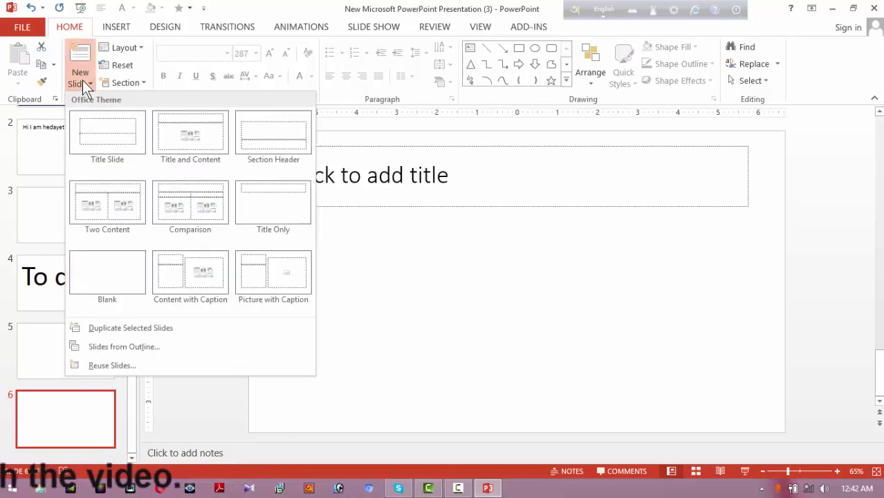
{"action": "left_click", "coordinate": [194, 141]}
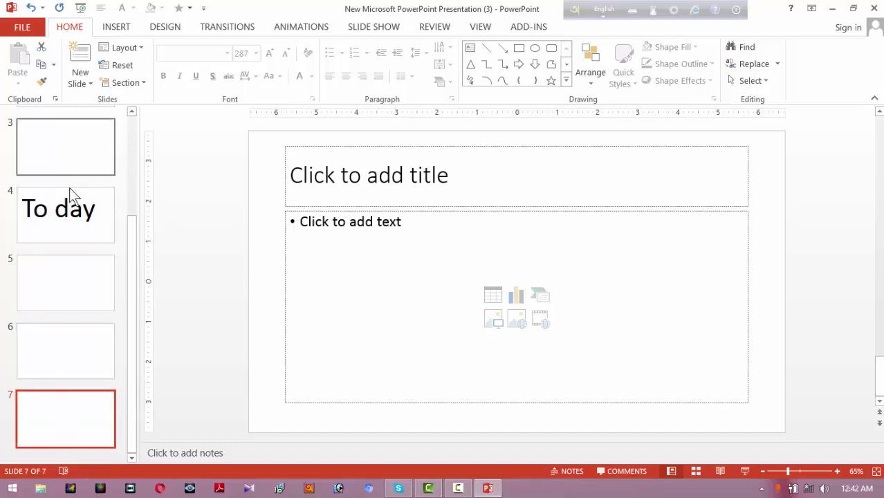
- Insert a Title and Content slide 8 below slide 7 at the end of the deck
{"action": "left_click", "coordinate": [76, 453]}
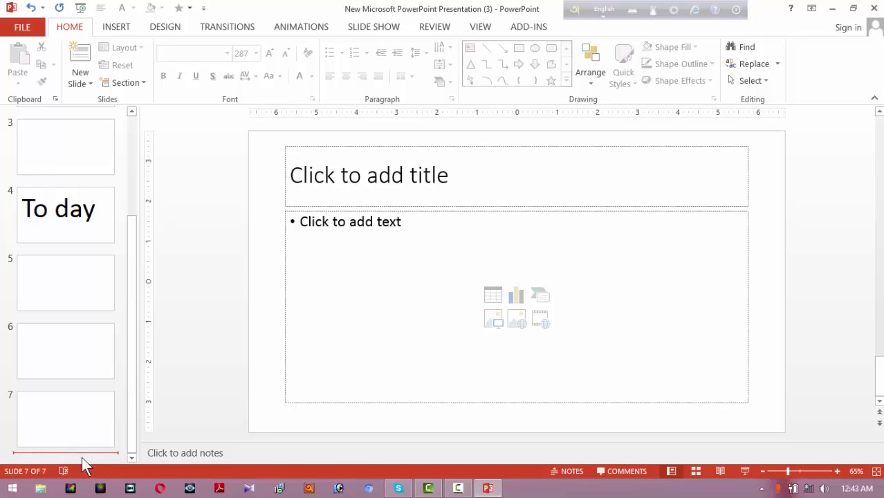
{"action": "key", "text": "Return"}
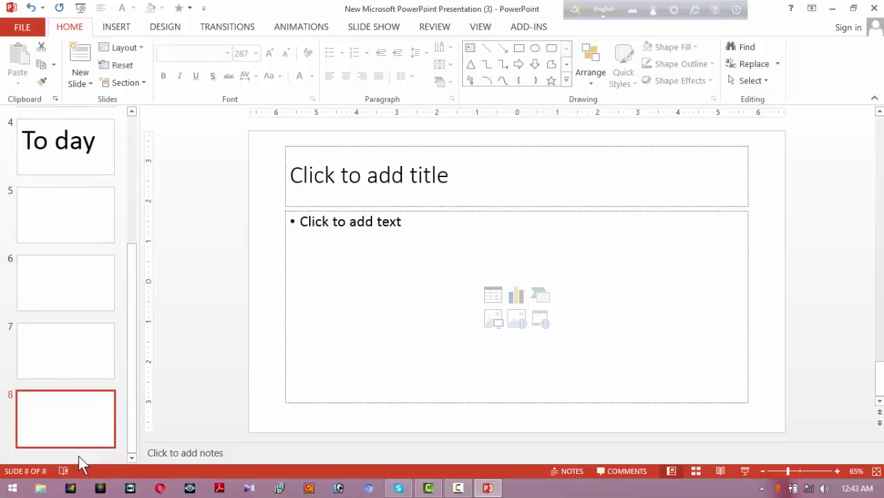